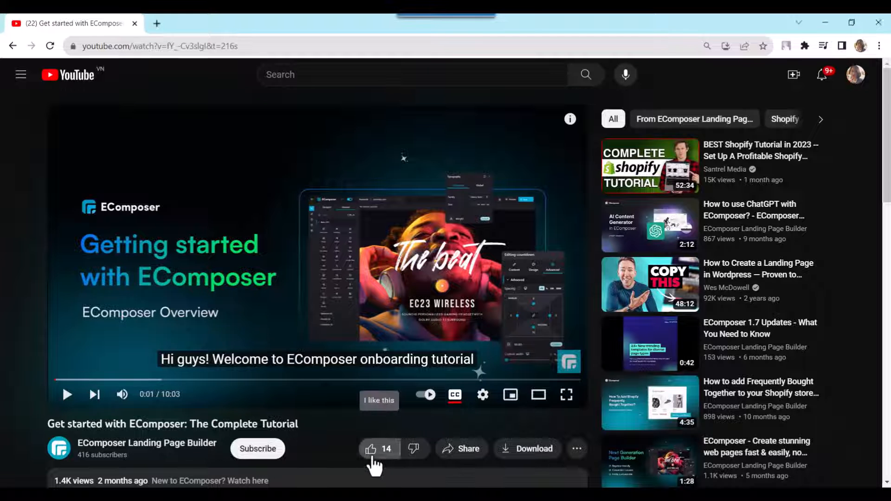
Step: Like the EComposer complete tutorial video and subscribe to the EComposer Landing Page Builder channel
left_click(371, 458)
left_click(258, 449)
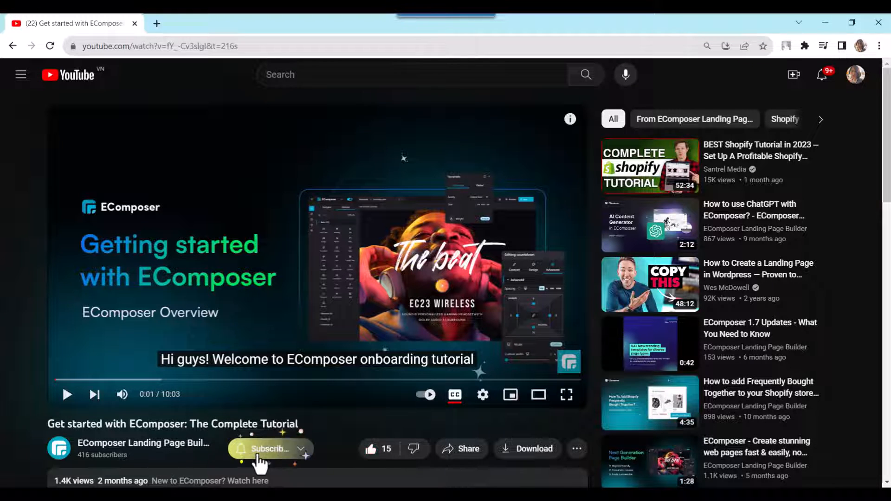
Step: Expand the video description and open the Shopify install link for the exclusive deal
scroll(335, 445, "down", 5)
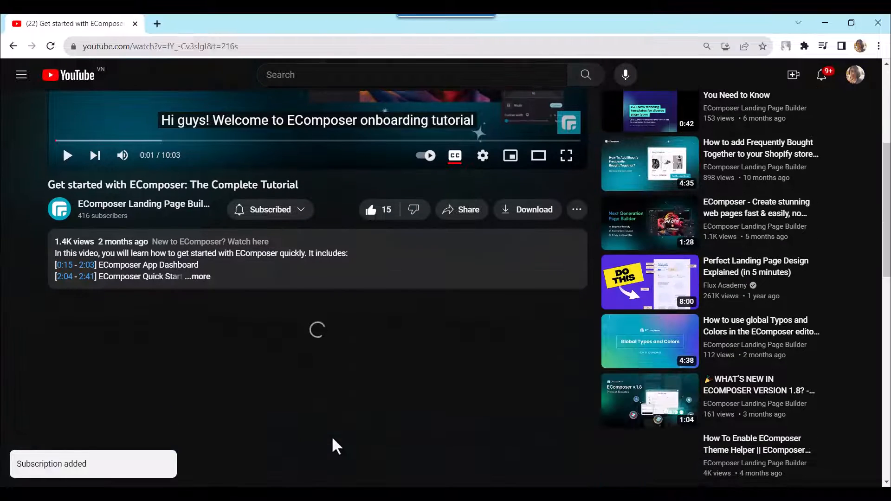
left_click(201, 258)
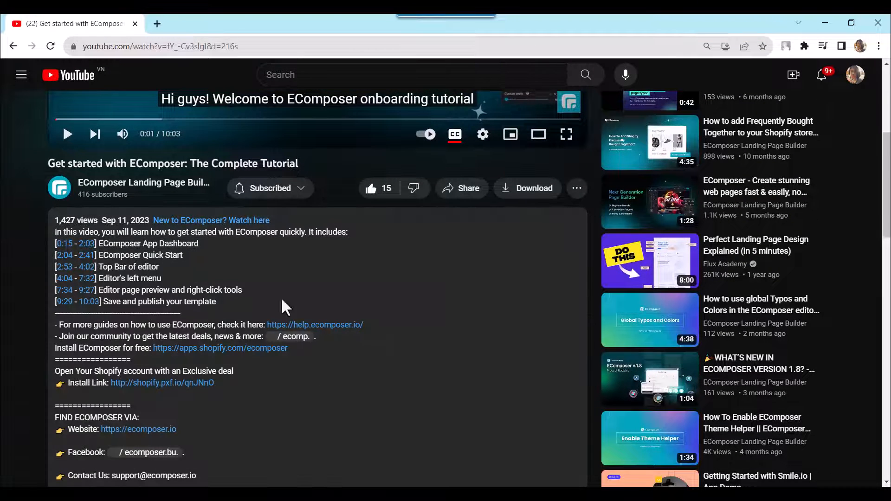
left_click(201, 386)
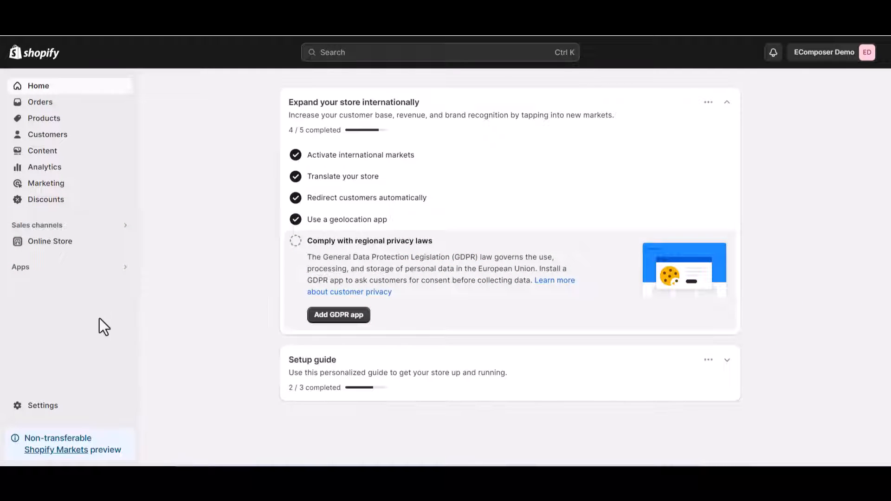
Step: Switch to the EComposer Builder app in Shopify and open the EC product page from the recent layouts for editing
left_click(111, 267)
left_click(347, 96)
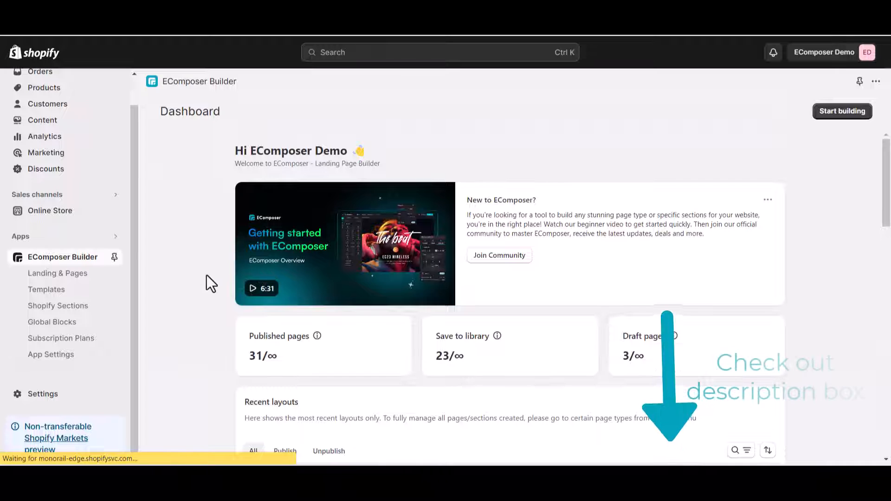
scroll(207, 287, "down", 4)
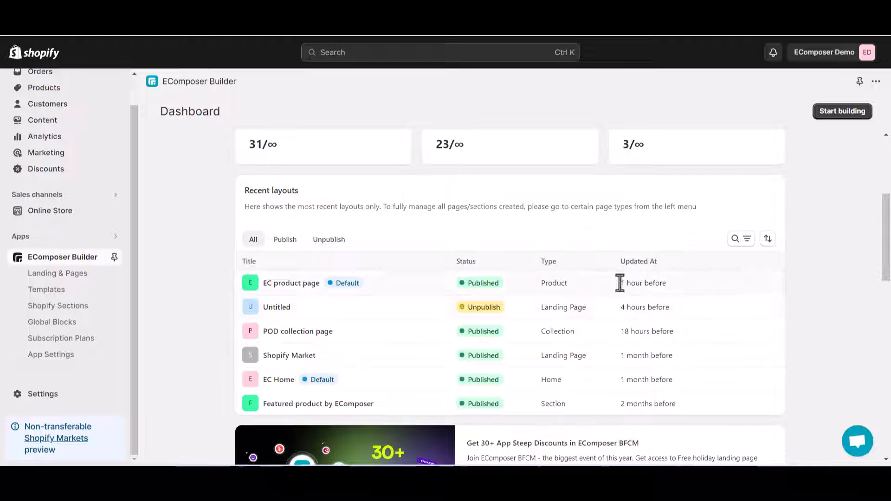
left_click(724, 284)
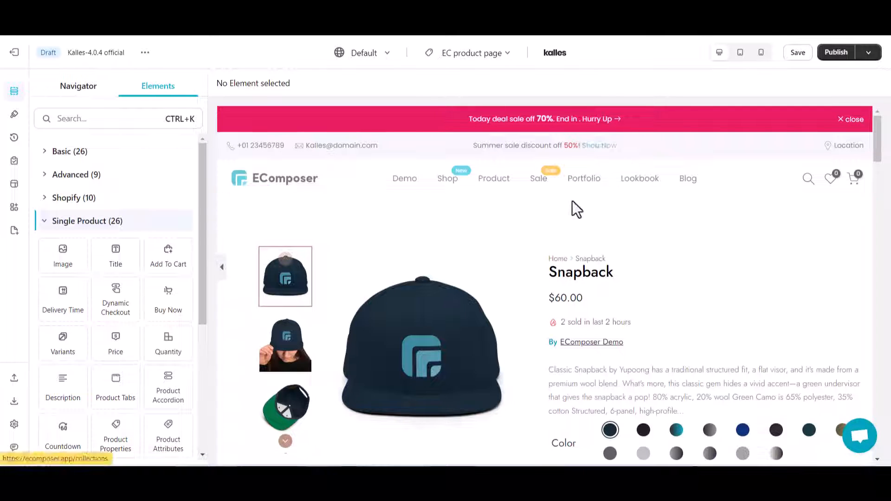
Step: Collapse the Single Product elements, expand the Extensions group and open the library for adding more extensions
left_click(44, 221)
left_click(43, 273)
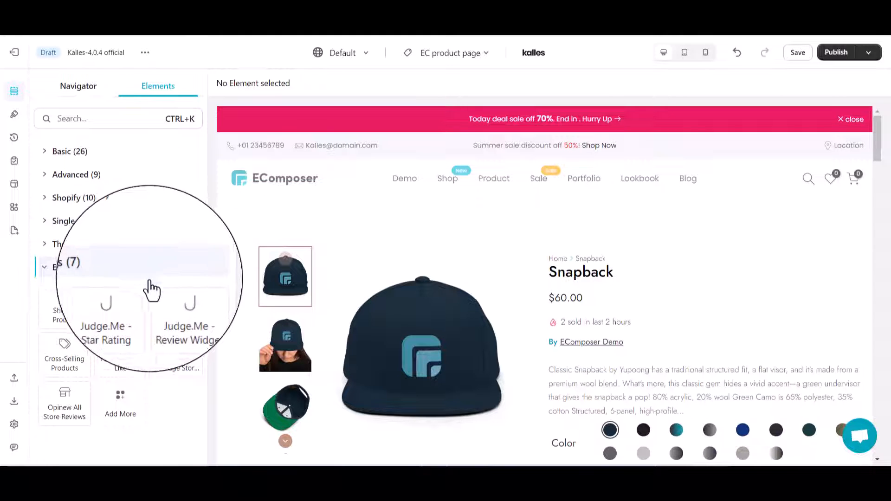
left_click(124, 404)
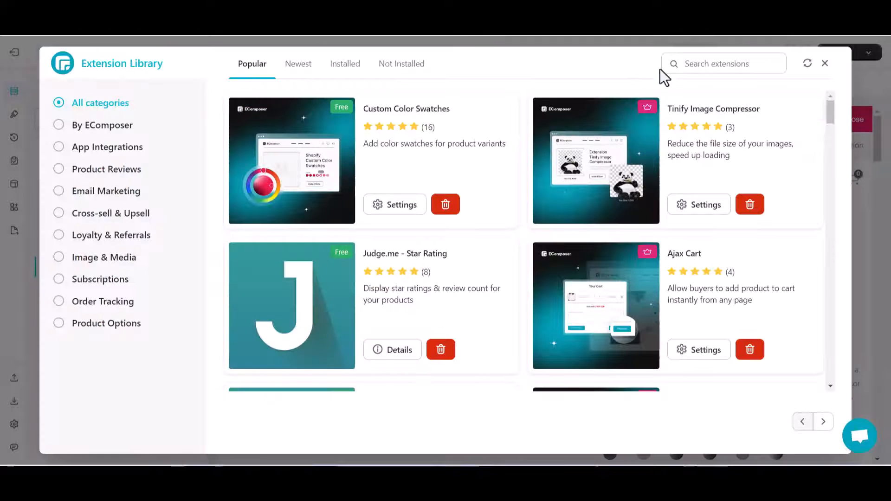
Step: Search the Extension Library for "Variable Product", install the Variable Products extension, and return to the page editor
left_click(686, 71)
type("Variable Product")
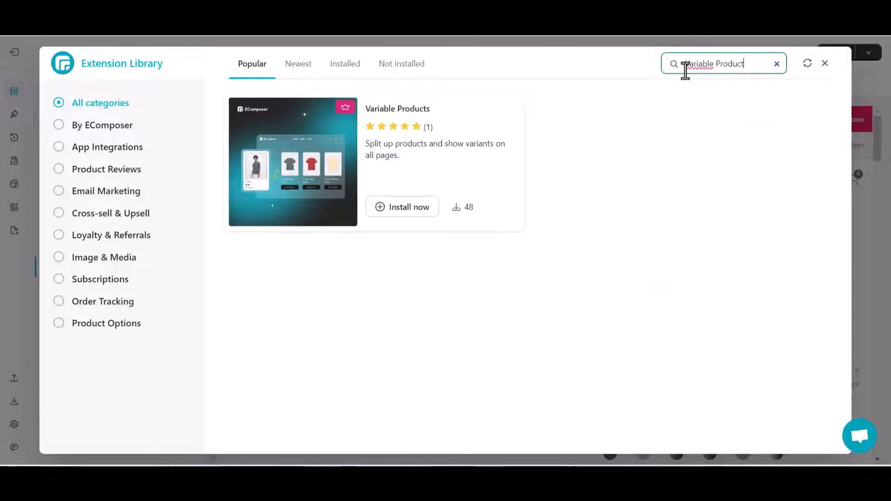
left_click(424, 209)
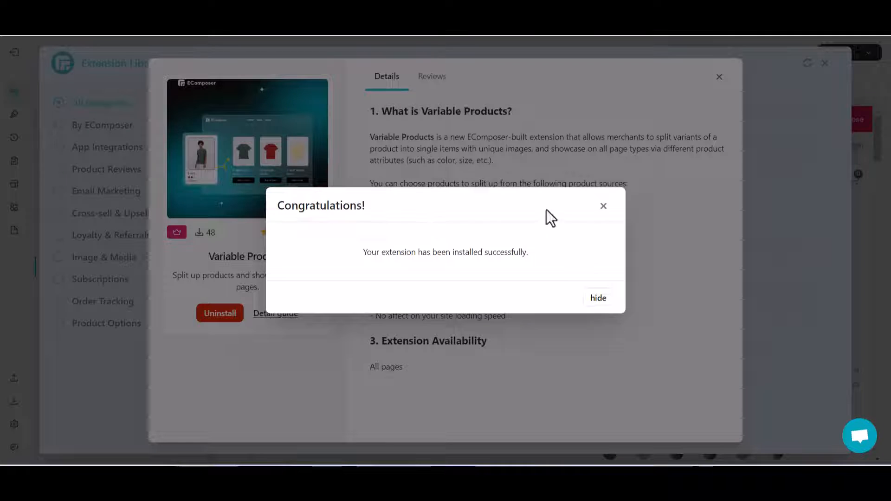
left_click(603, 206)
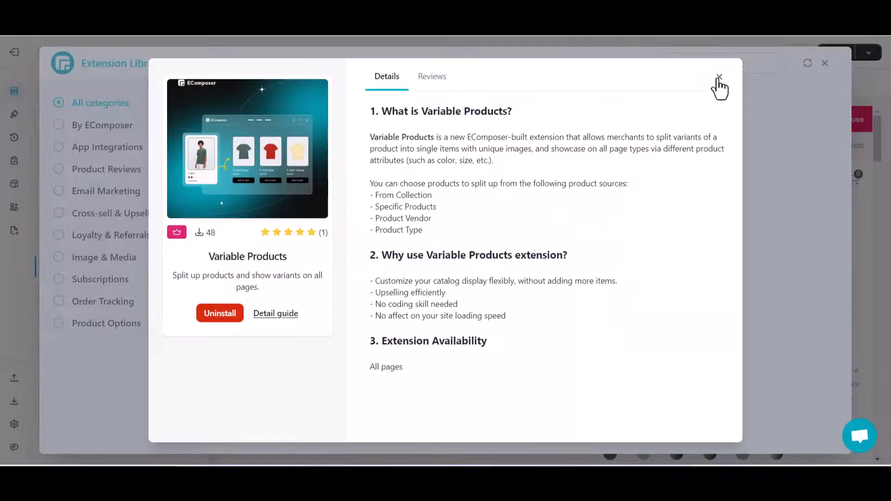
left_click(719, 77)
left_click(826, 66)
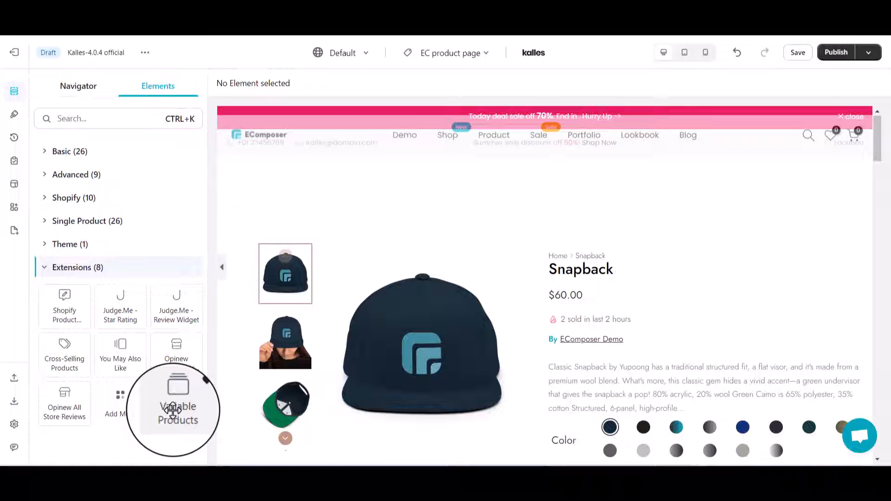
Step: Place the Variable Products extension element directly above the Add to cart button on the product page
scroll(539, 222, "down", 4)
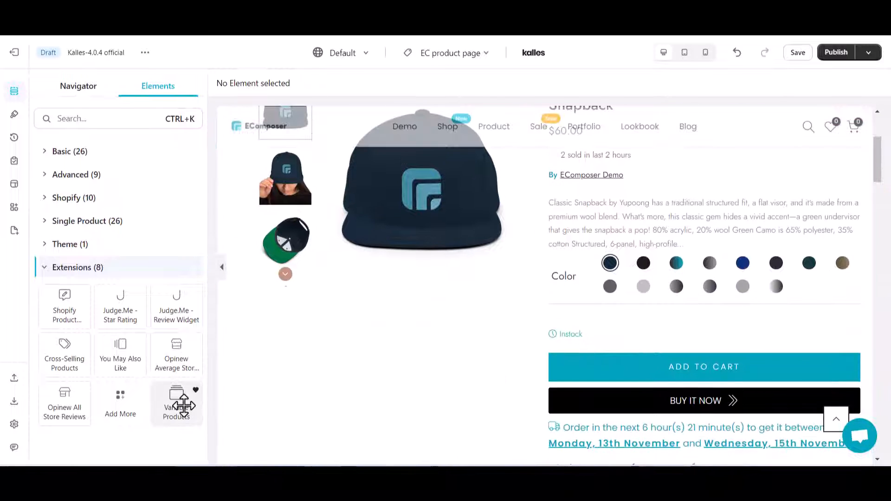
left_click_drag(178, 409, 574, 351)
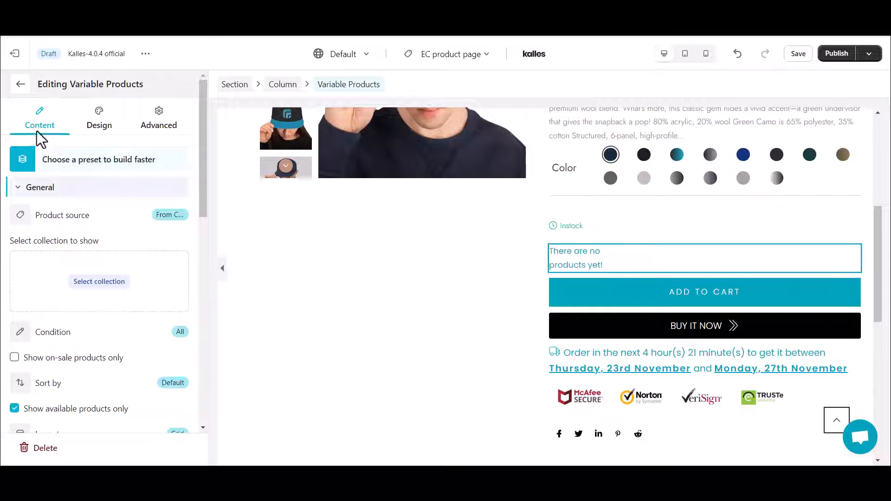
Step: In the element's General settings, set the product source to From collection and select the EComposer Fashion collection
left_click(19, 194)
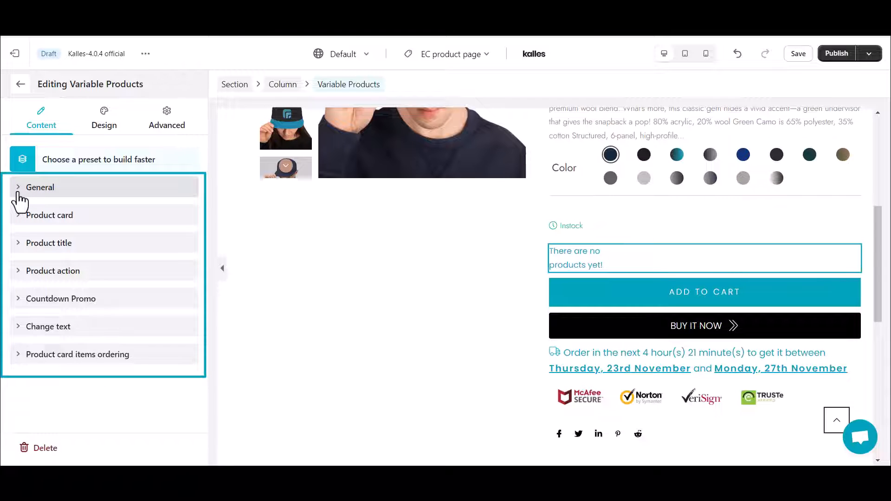
left_click(92, 197)
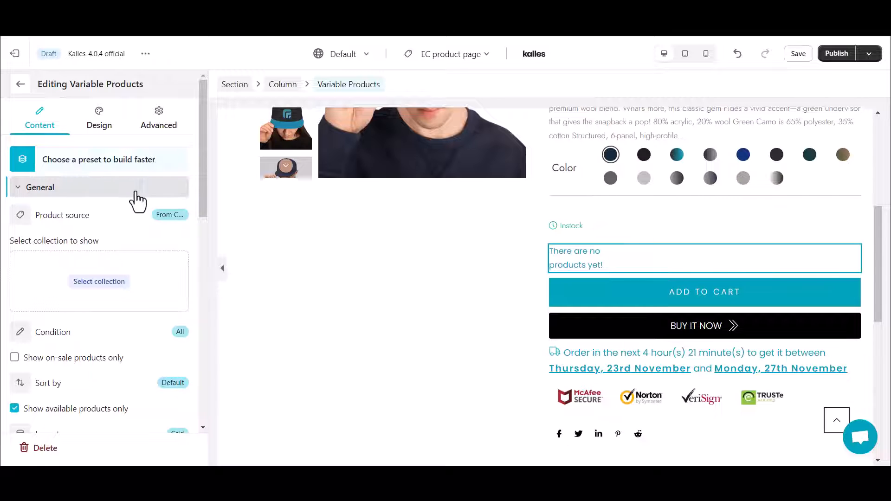
left_click(20, 214)
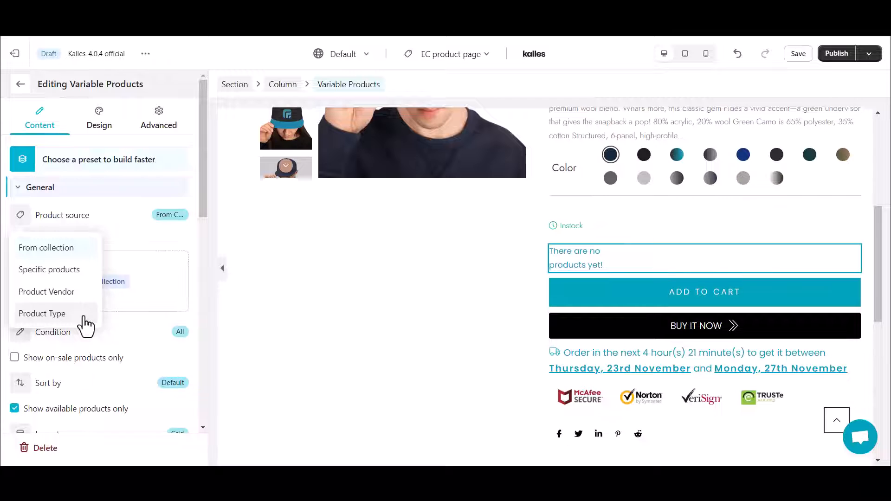
left_click(83, 251)
left_click(111, 283)
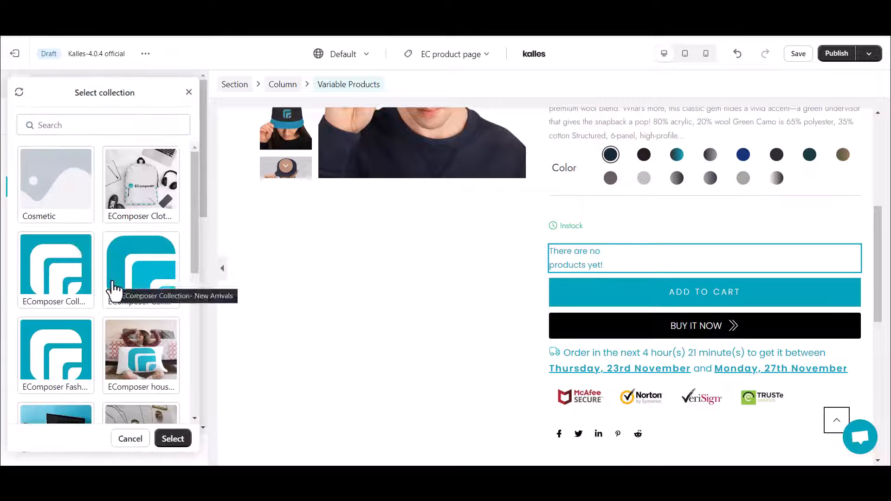
left_click(65, 360)
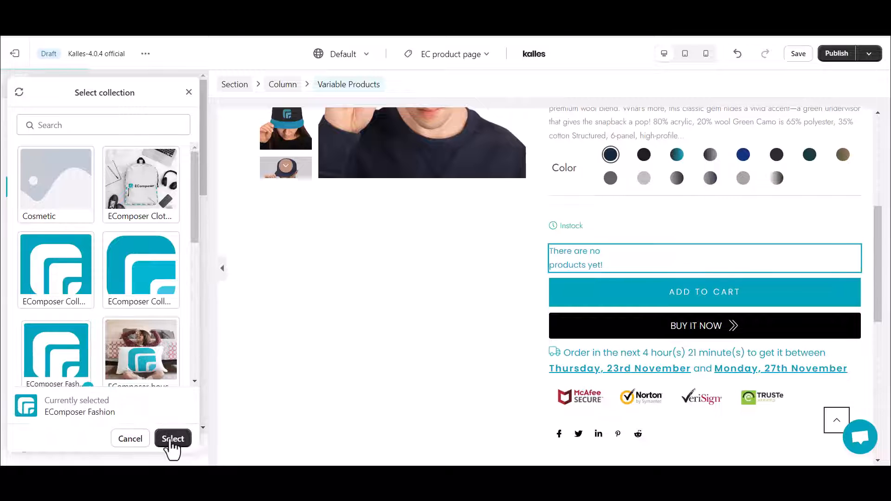
left_click(172, 439)
Step: Set the variable products' condition to "Choose option show" with Color as the option name
scroll(171, 290, "down", 5)
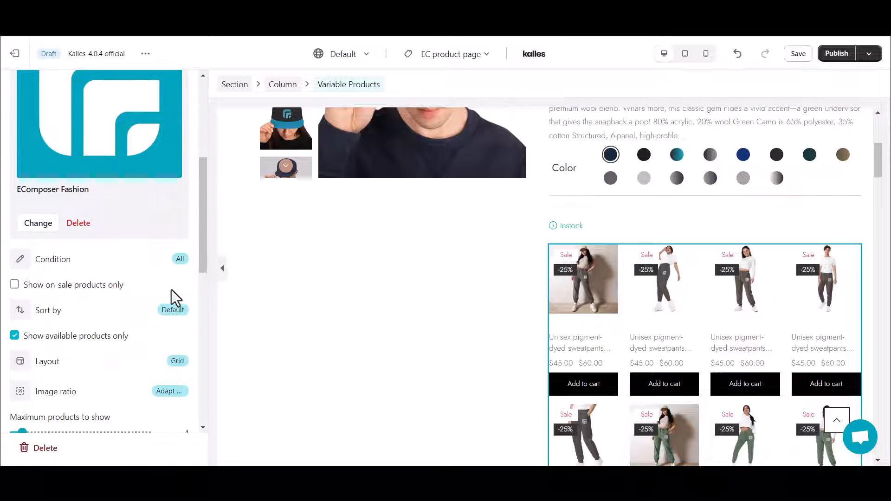
scroll(157, 286, "down", 1)
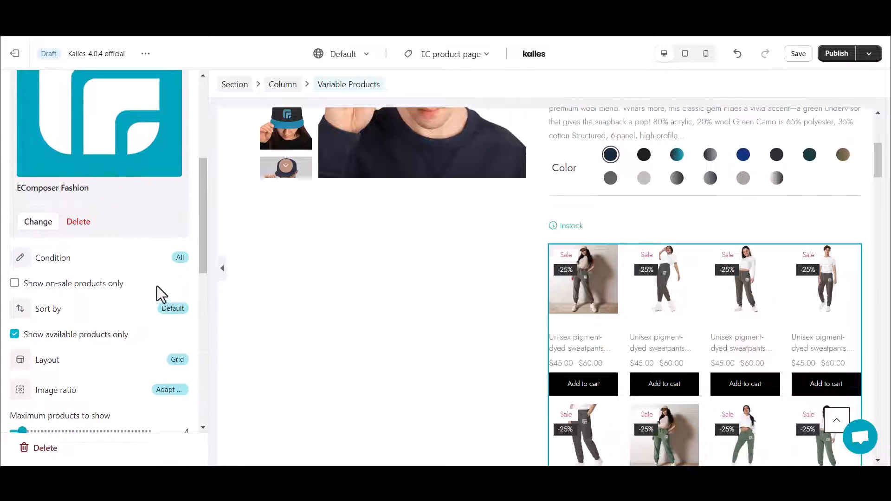
left_click(21, 253)
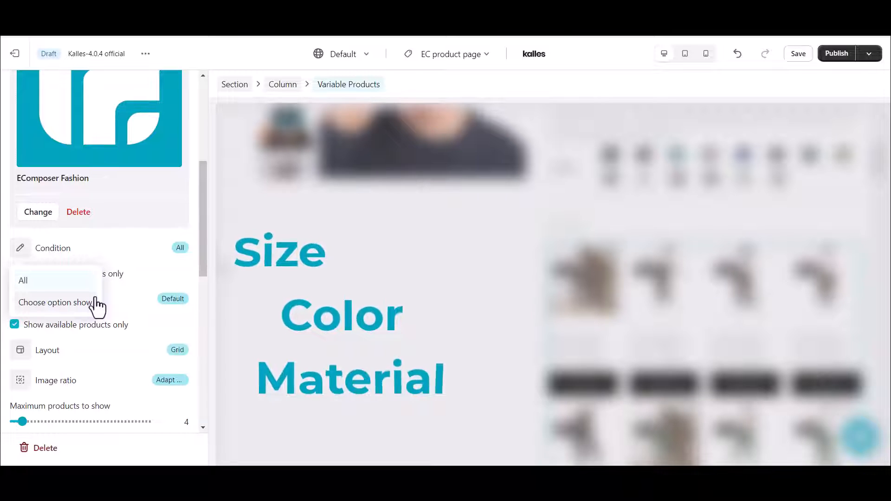
left_click(98, 303)
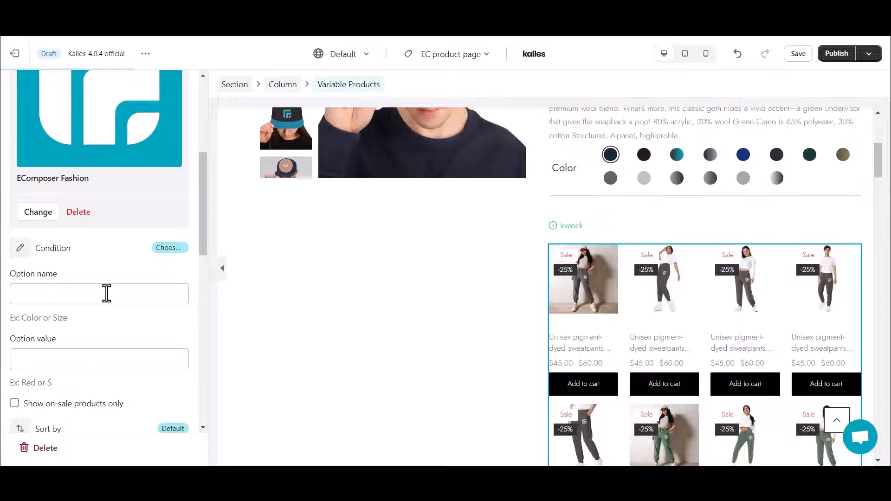
left_click(106, 293)
type("Color")
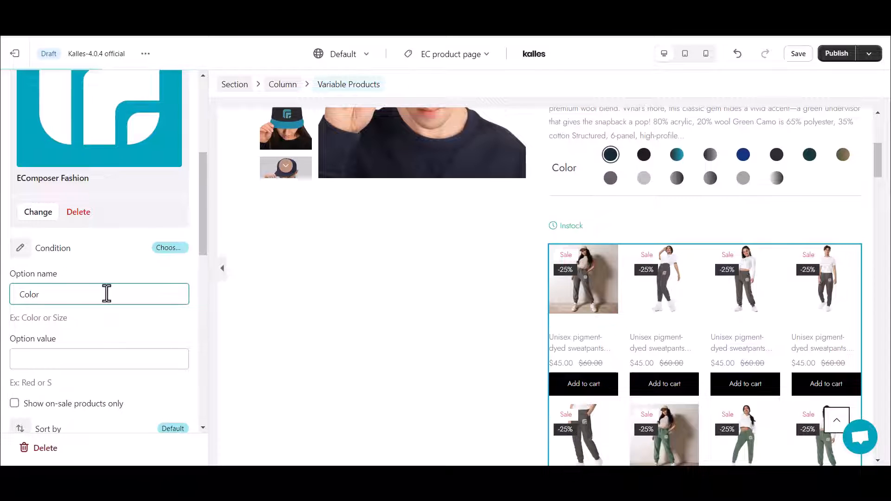
left_click(116, 322)
scroll(116, 326, "down", 3)
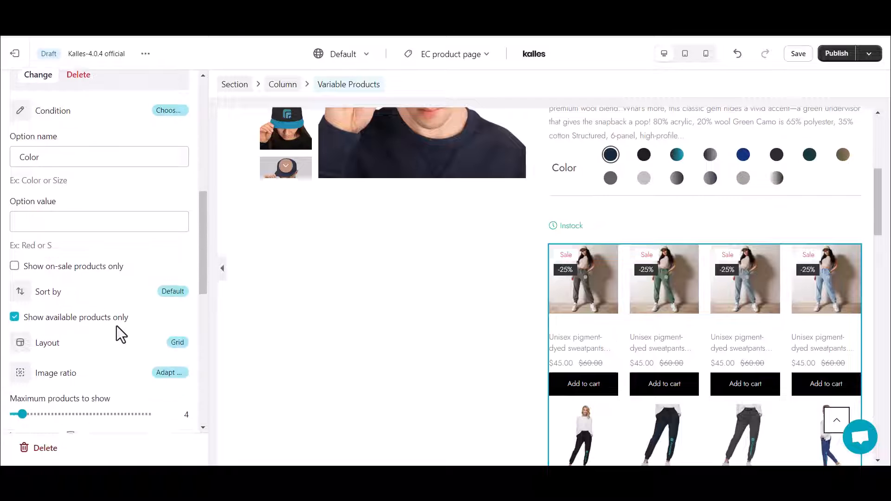
Step: Sort the displayed variable products by Title A-Z
left_click(20, 290)
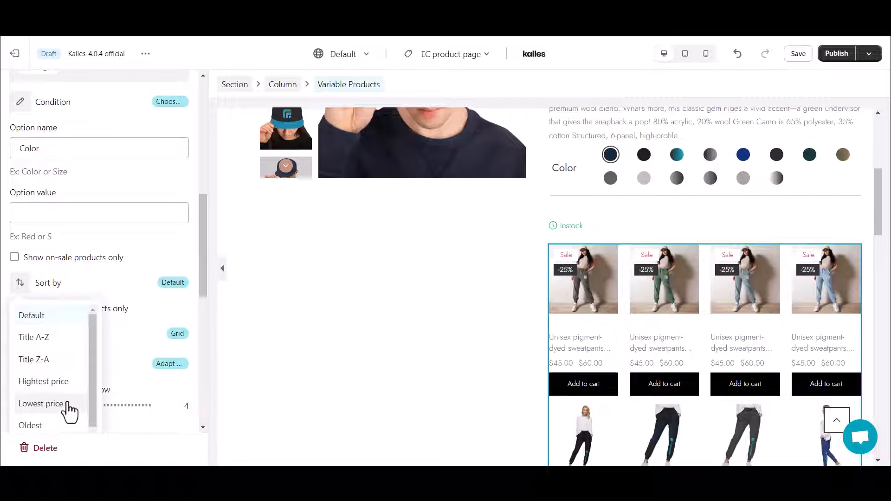
scroll(66, 407, "down", 1)
scroll(62, 354, "up", 1)
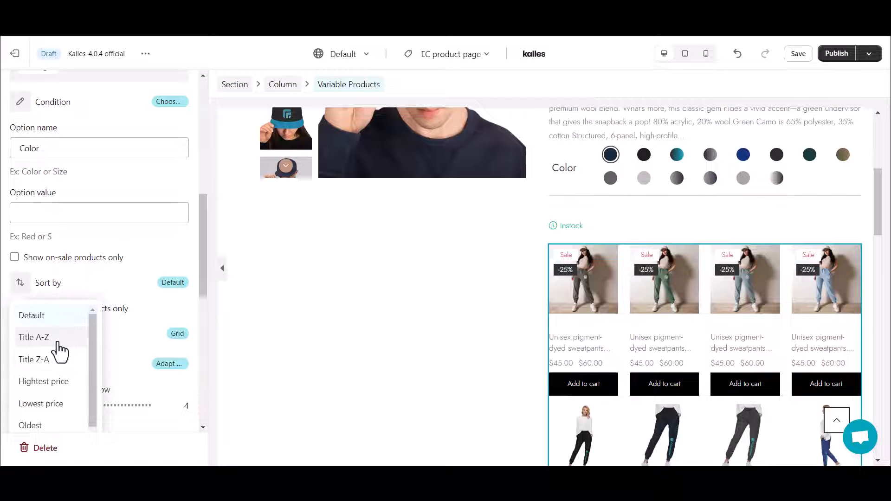
left_click(56, 338)
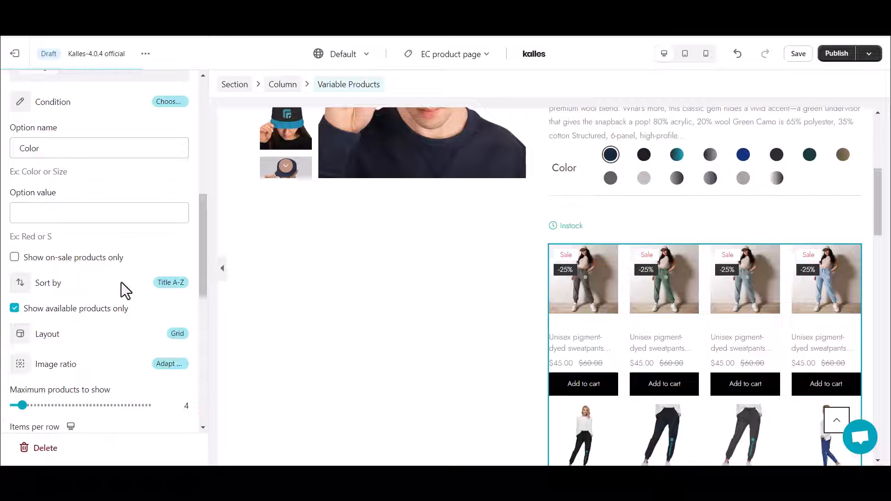
Step: Set the product image ratio to Square
scroll(121, 283, "down", 1)
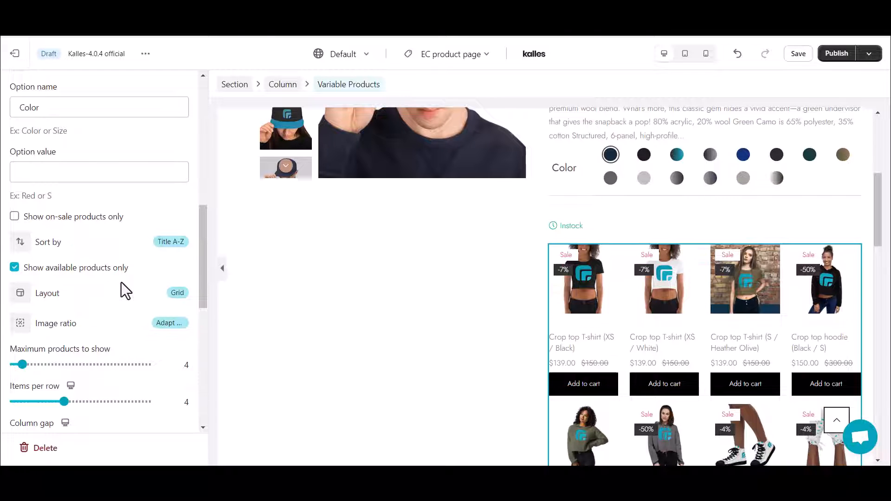
scroll(121, 282, "down", 1)
left_click(20, 297)
left_click(46, 370)
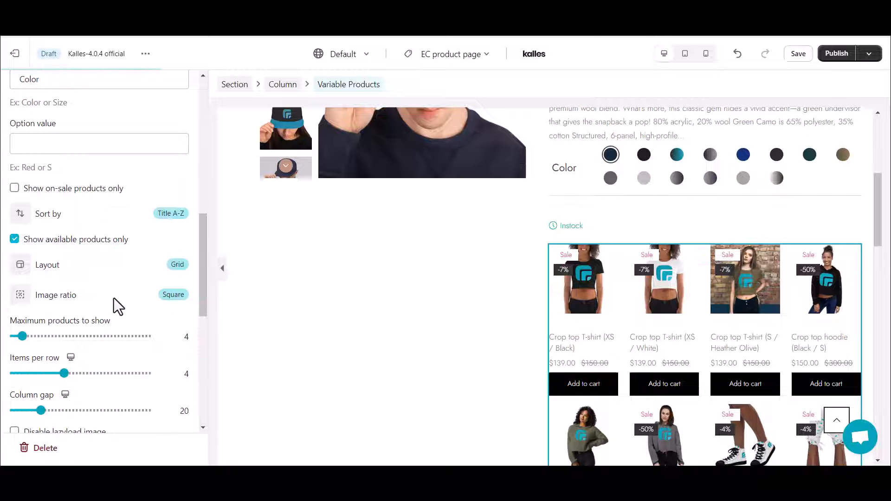
Step: Set the maximum products to show to 6 and the items per row to 3
scroll(113, 298, "down", 3)
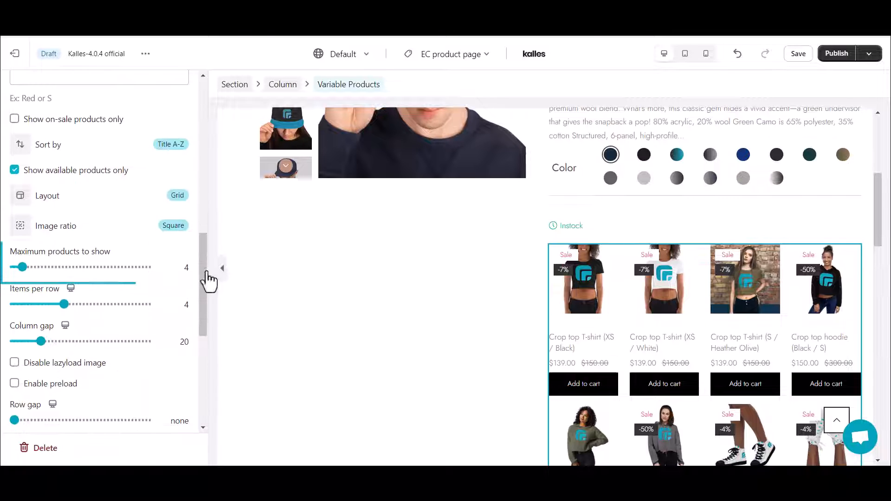
left_click(186, 268)
type("6")
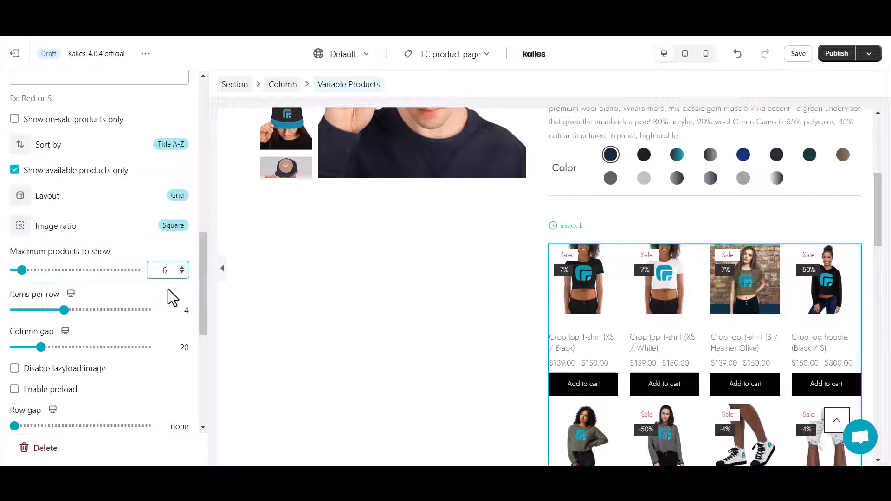
key("Return")
left_click(186, 310)
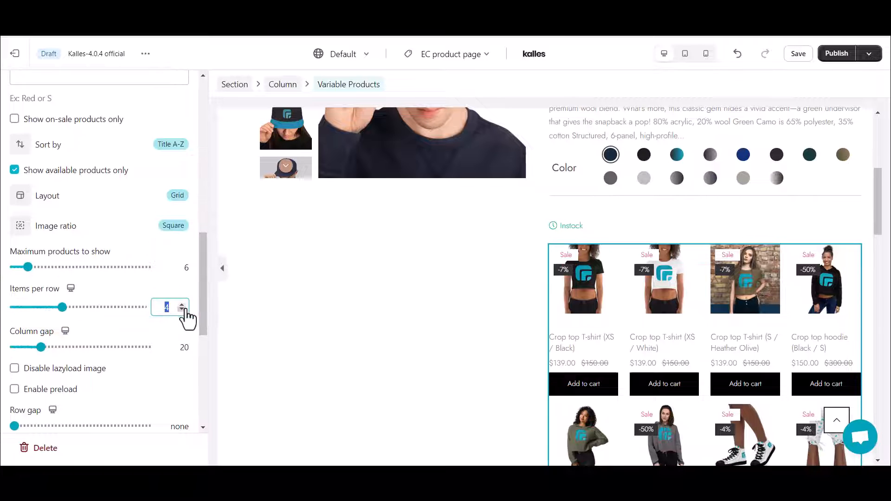
type("3")
key("Return")
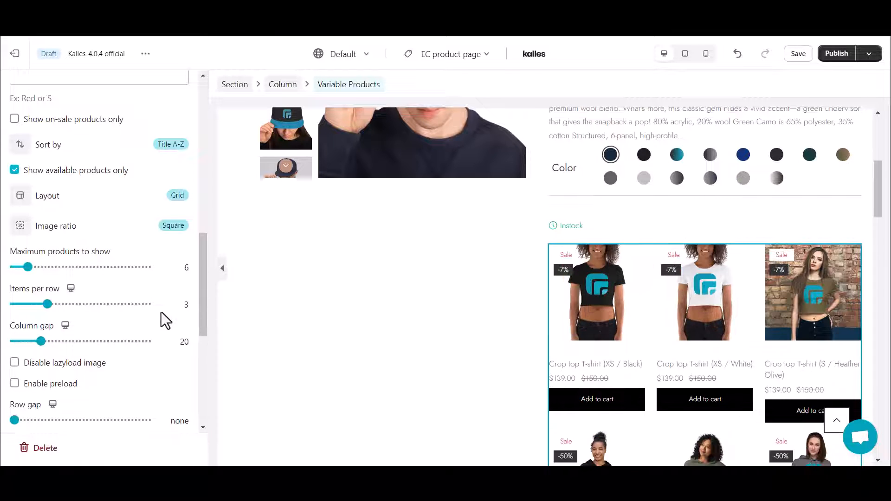
Step: Review the variable products' remaining general settings, including gaps and placeholder image, plus the product card, title and action options
scroll(174, 369, "down", 2)
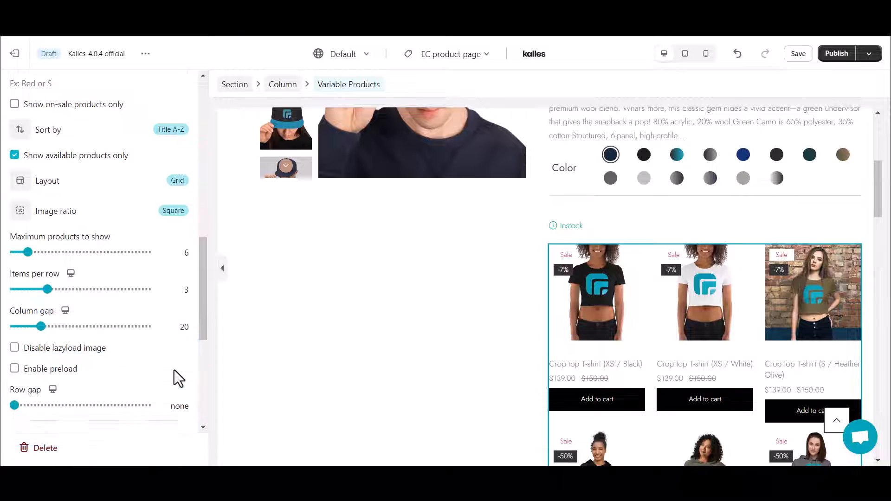
scroll(174, 370, "down", 1)
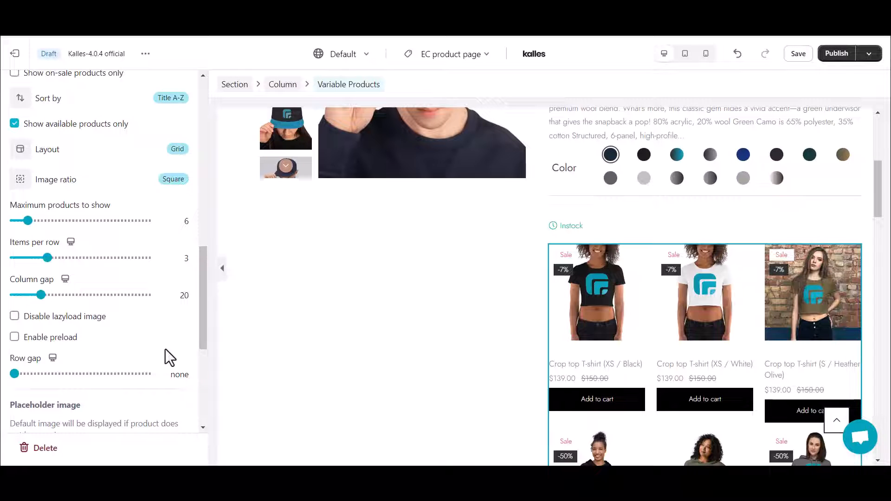
left_click_drag(205, 333, 199, 420)
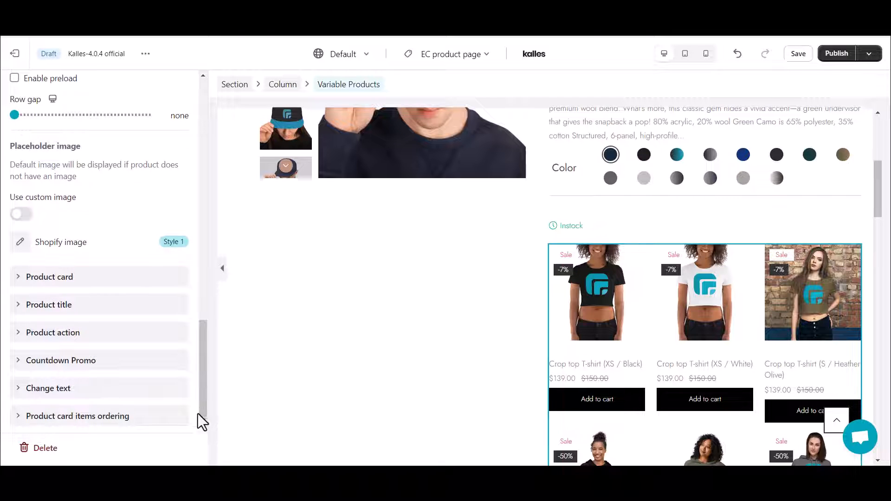
left_click(167, 278)
scroll(177, 238, "down", 4)
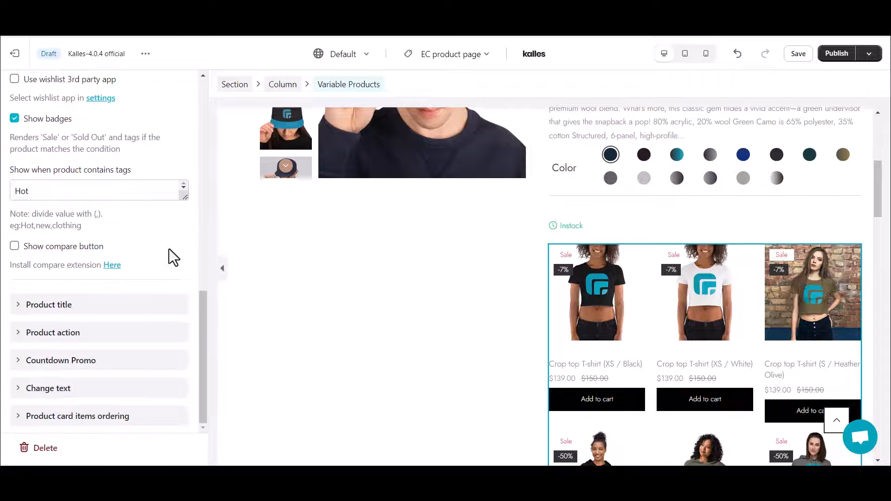
left_click(155, 307)
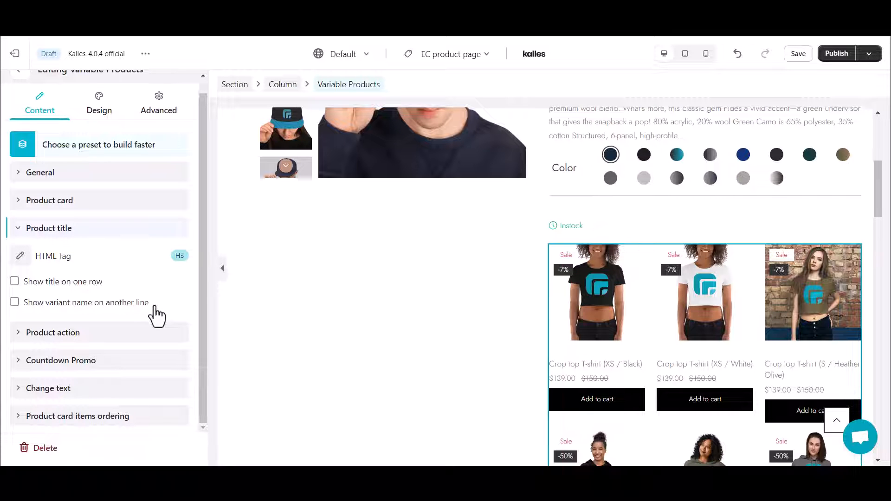
left_click(146, 334)
scroll(147, 346, "down", 3)
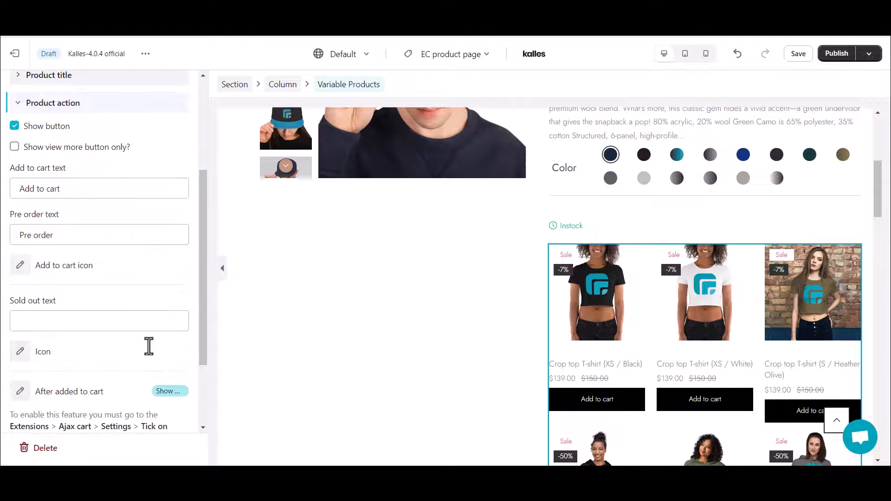
scroll(148, 346, "down", 2)
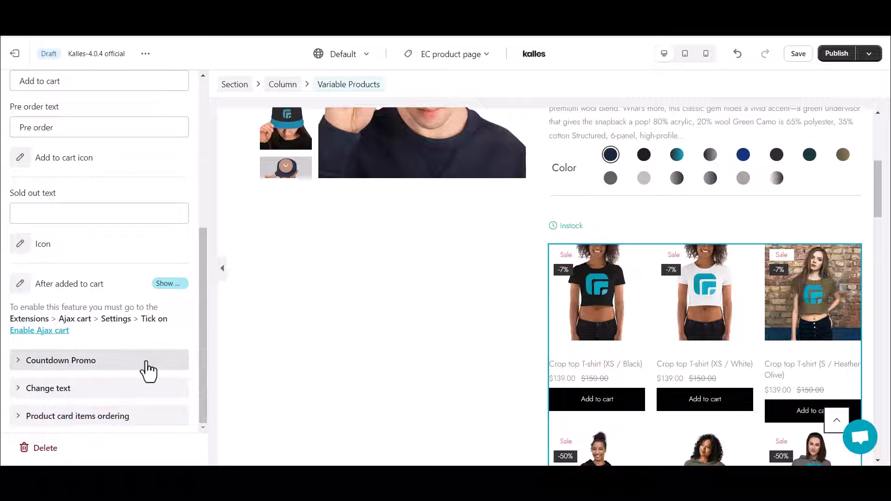
Step: Review the Variable Products element's countdown promo, text change and product card items ordering options
left_click(148, 361)
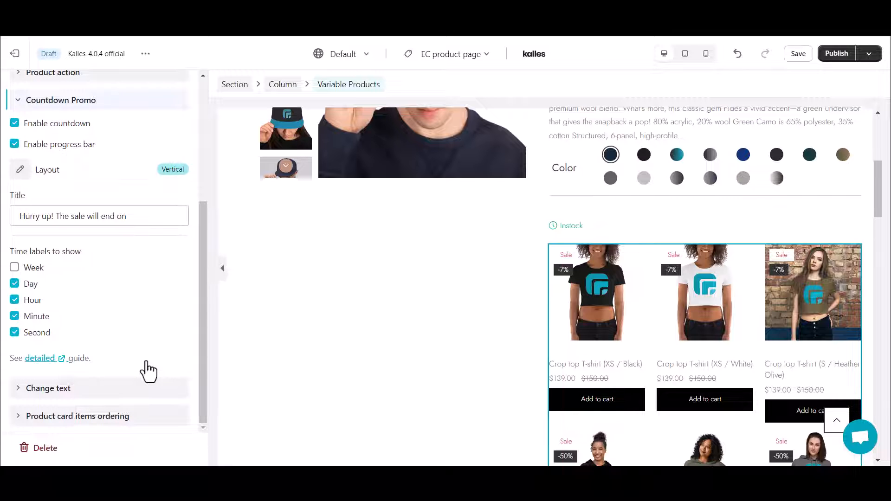
left_click(149, 398)
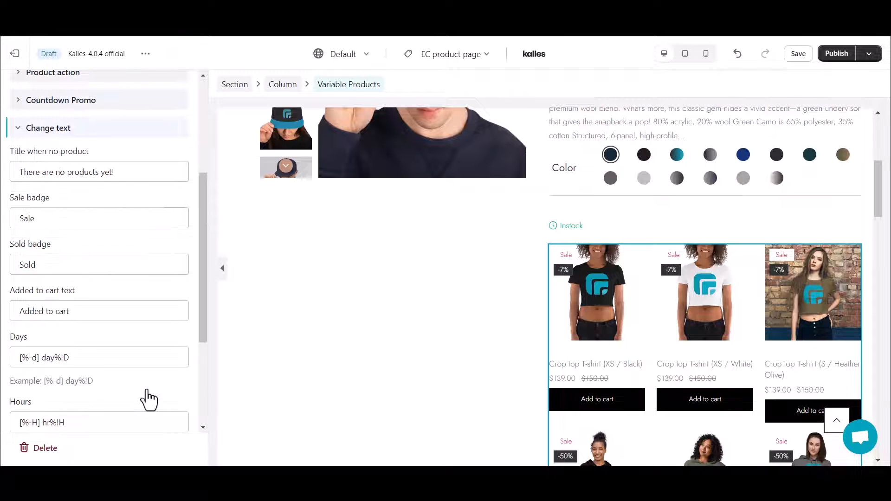
scroll(146, 404, "down", 4)
left_click(141, 423)
scroll(146, 255, "up", 5)
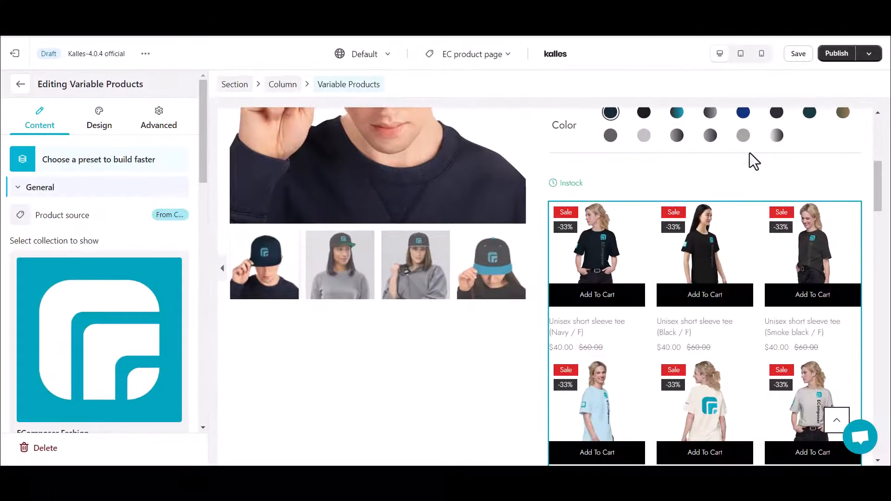
Step: Save and publish the EC product page template with its current general settings
left_click(840, 55)
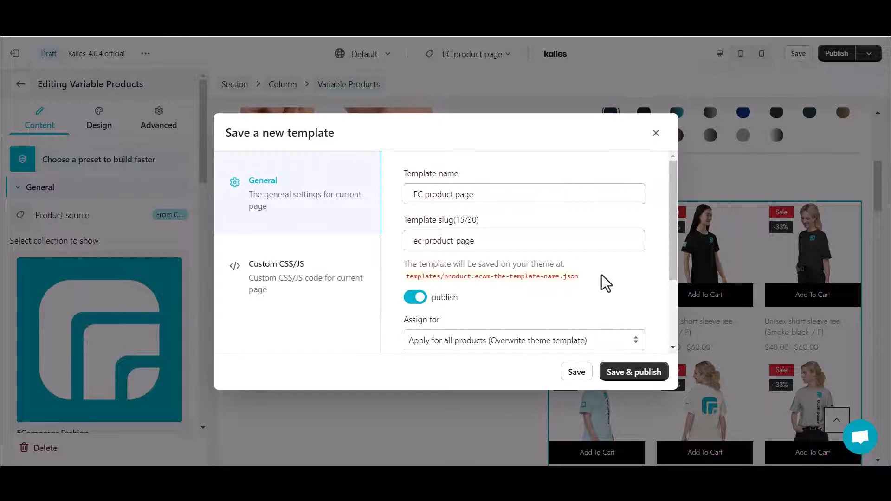
scroll(592, 297, "down", 3)
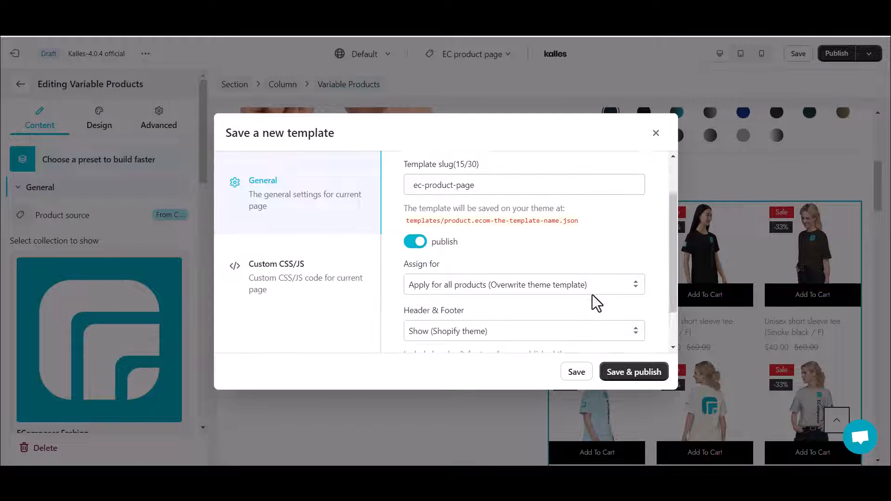
left_click(627, 373)
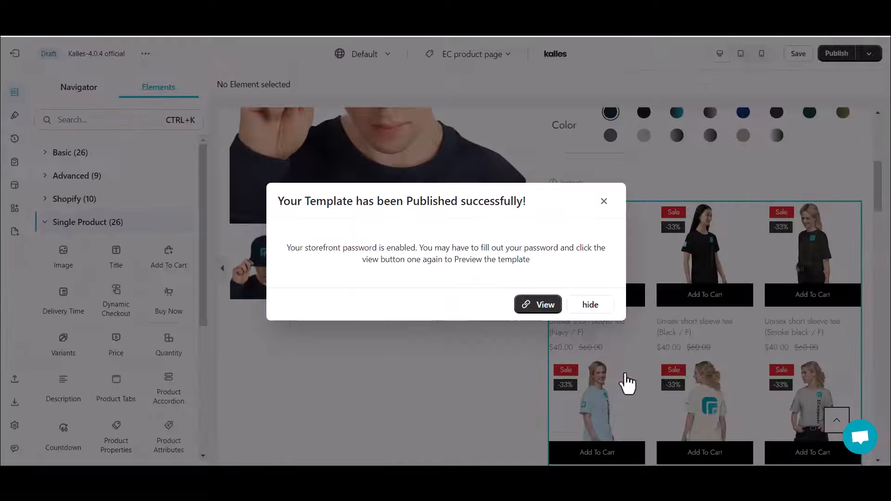
Step: View the published product page on the storefront and examine its variable products grid
left_click(534, 304)
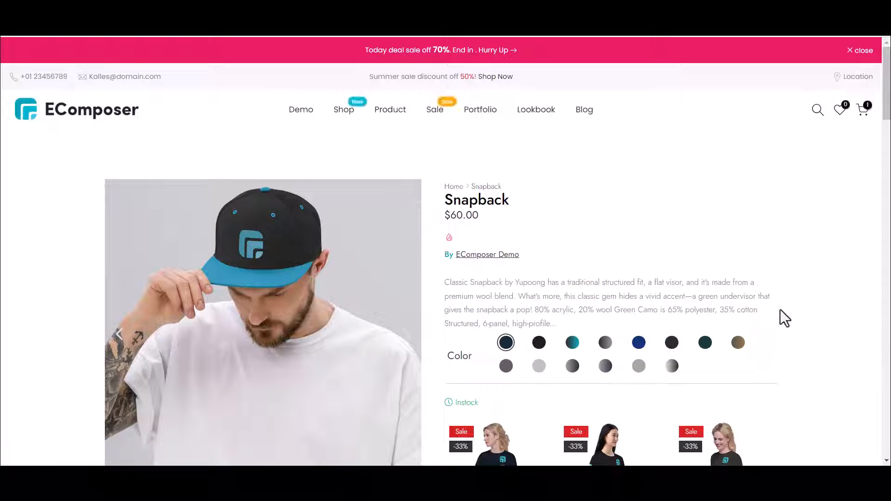
scroll(781, 310, "down", 3)
scroll(781, 310, "down", 6)
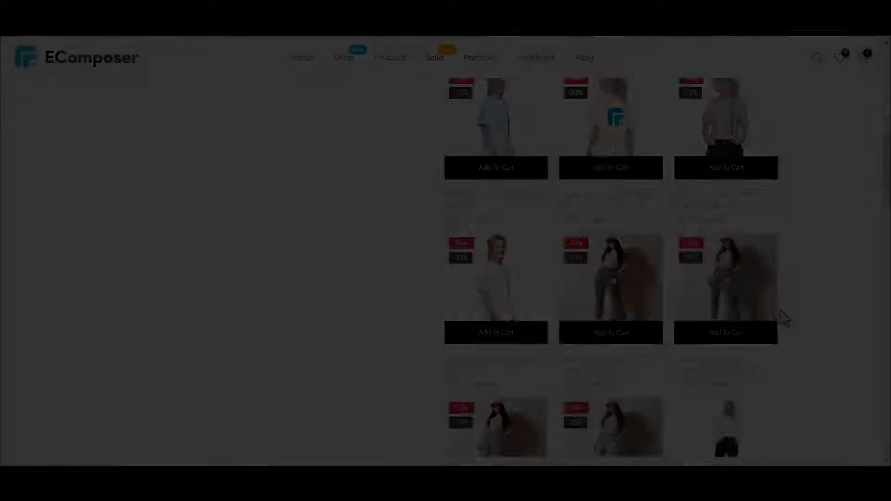